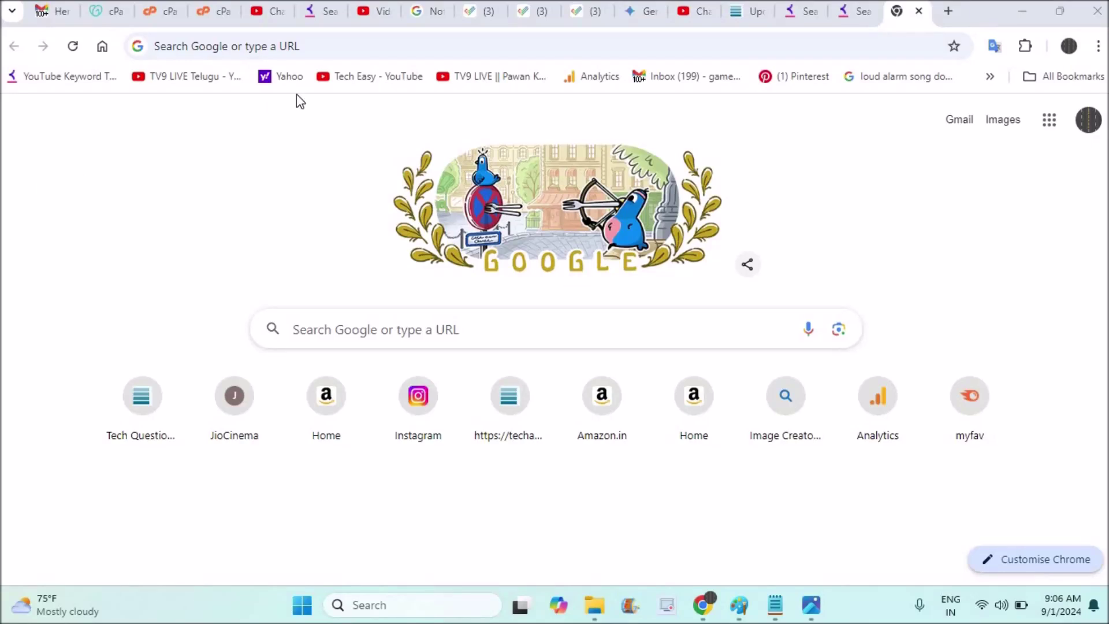
- Load techanswered.com in the current tab, stripping the '/#google_vignette' fragment from the address
{"action": "left_click", "coordinate": [312, 46]}
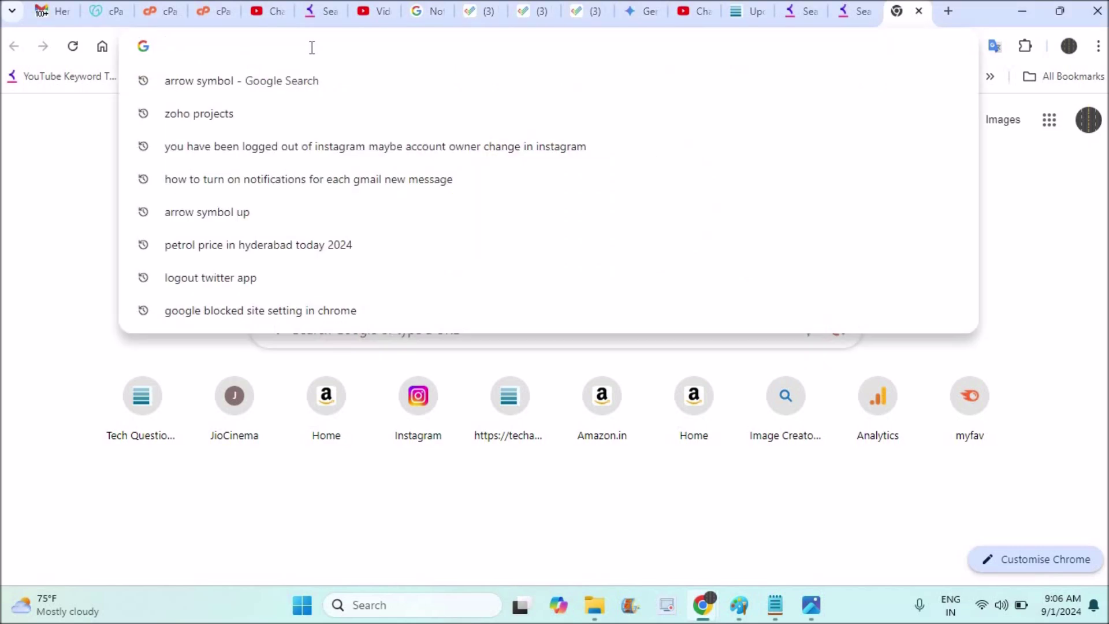
{"action": "type", "text": "techanswered.com/#google_vignette"}
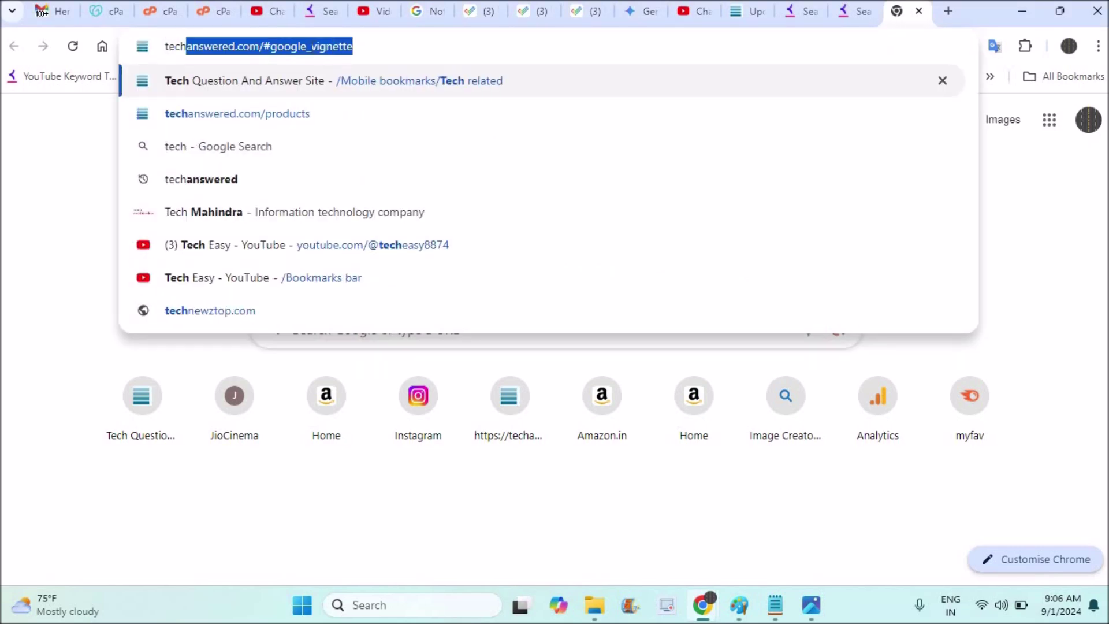
{"action": "key", "text": "Return"}
{"action": "left_click_drag", "start_coordinate": [249, 45], "coordinate": [432, 58]}
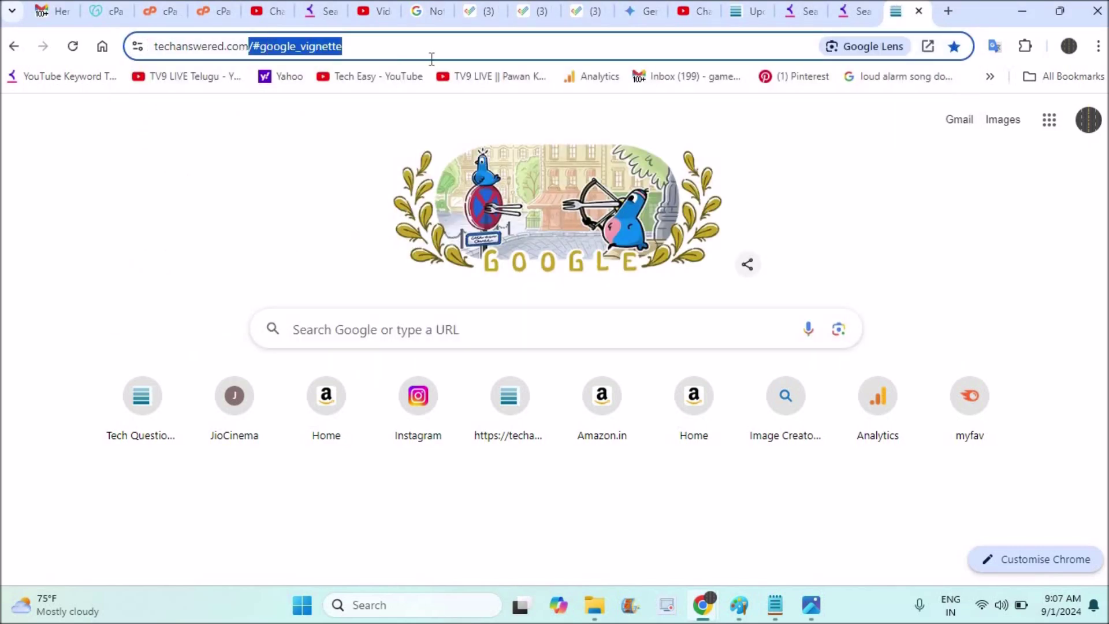
{"action": "key", "text": "BackSpace"}
{"action": "key", "text": "Return"}
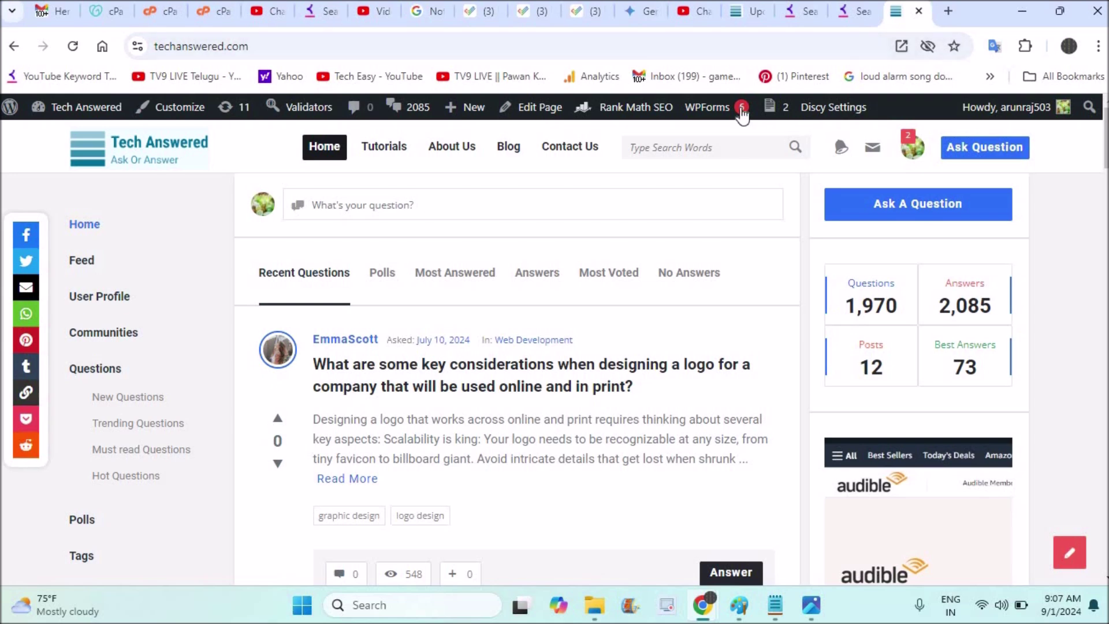
{"action": "mouse_move", "coordinate": [743, 113]}
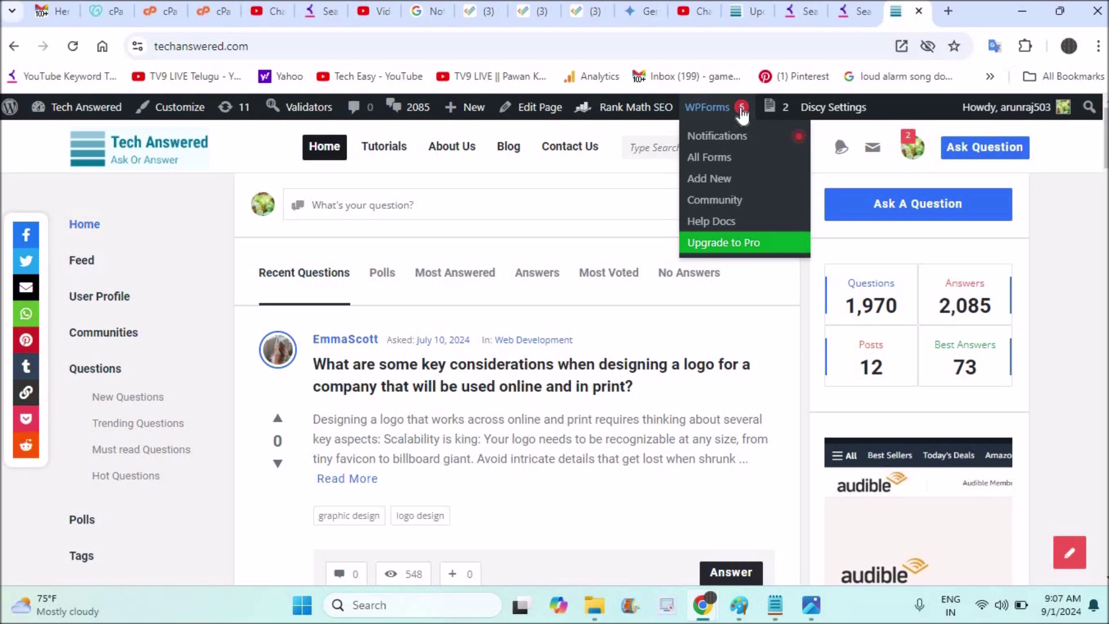
- Bring up Delete browsing data, untick history, downloads and passwords, then cancel without deleting anything
{"action": "left_click", "coordinate": [1099, 46]}
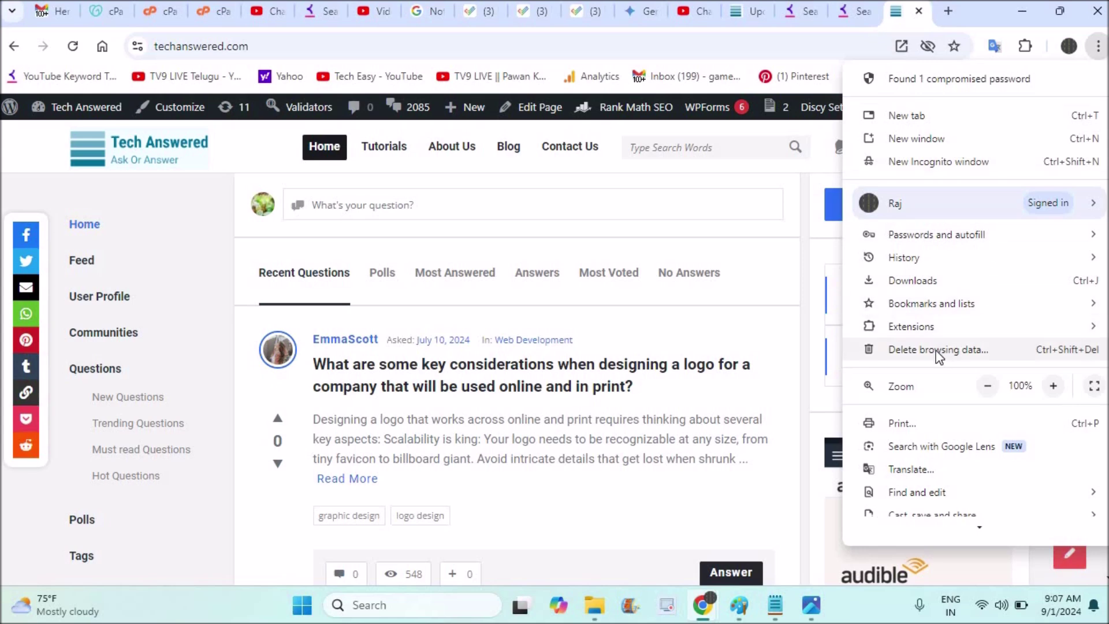
{"action": "key", "text": "Escape"}
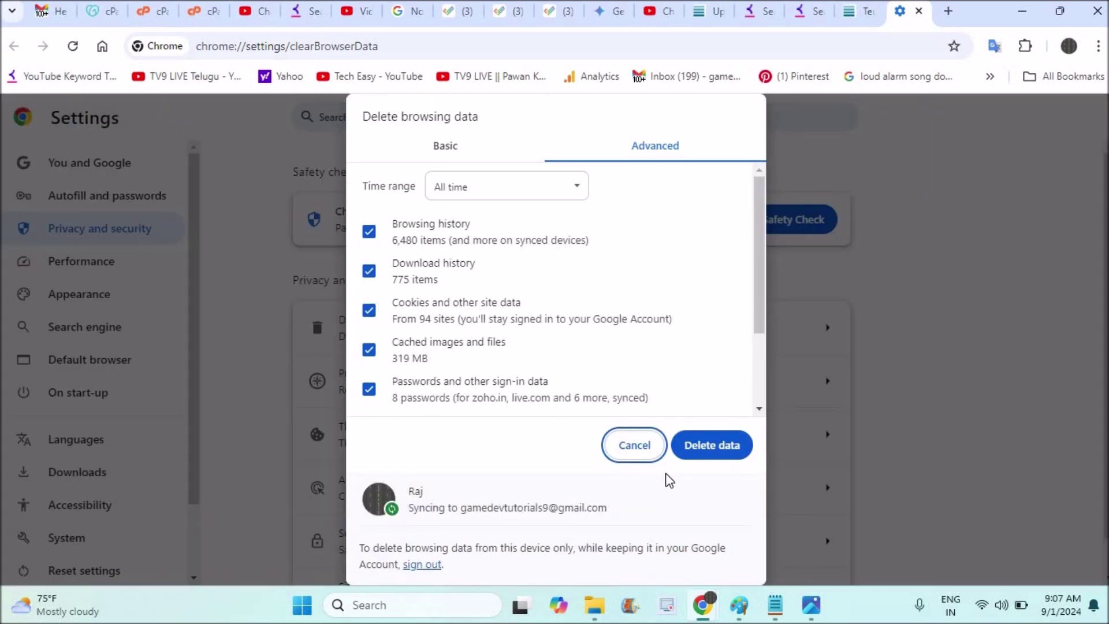
{"action": "left_click", "coordinate": [372, 233]}
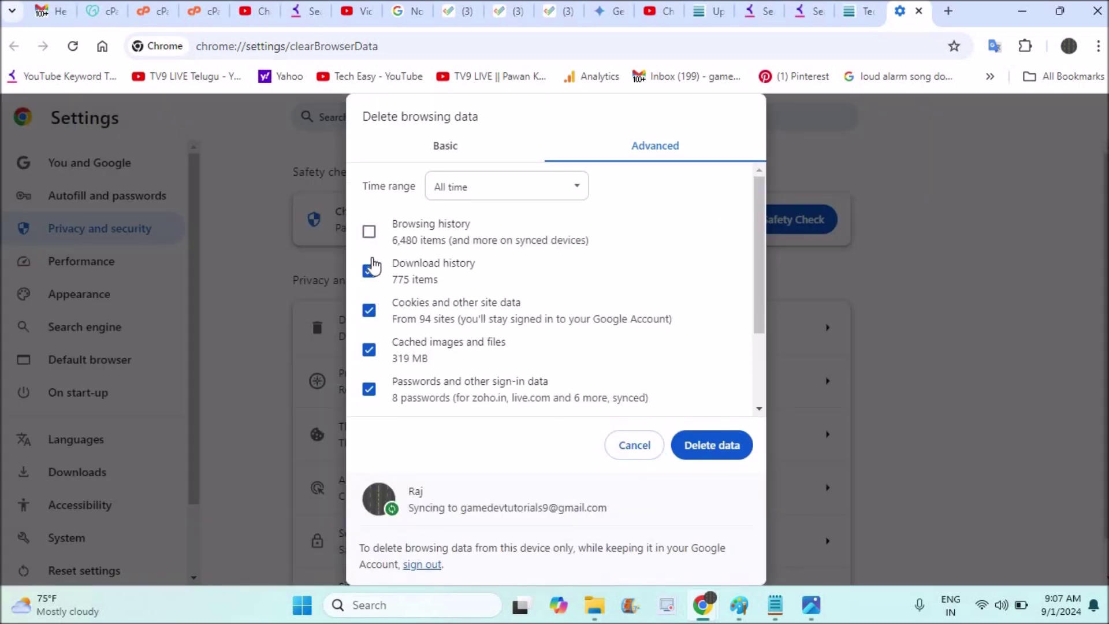
{"action": "left_click", "coordinate": [370, 272]}
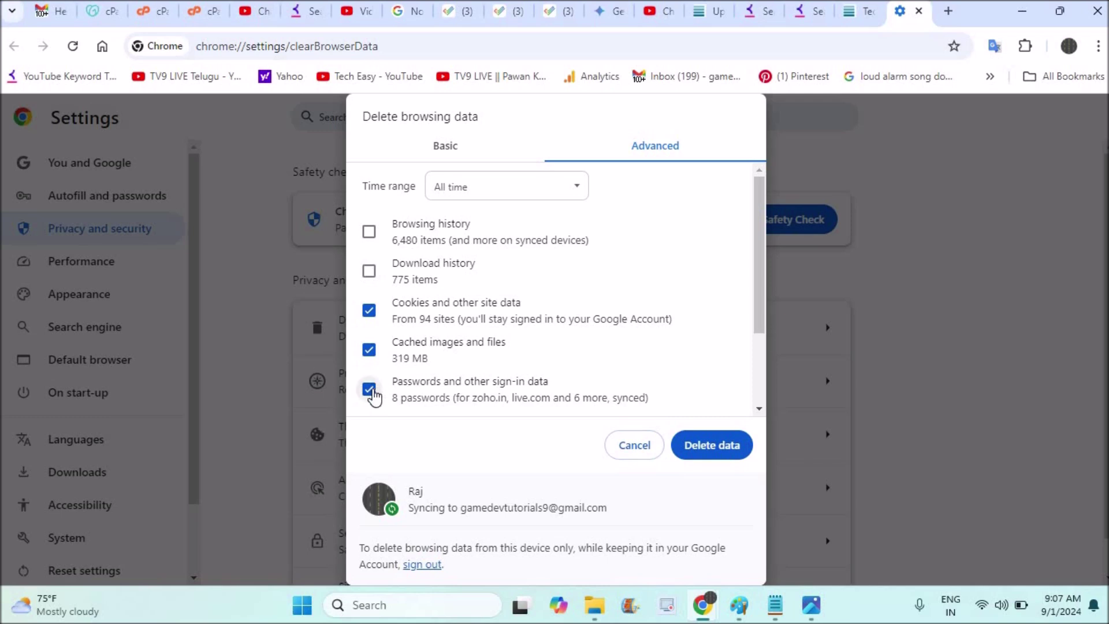
{"action": "left_click", "coordinate": [370, 389]}
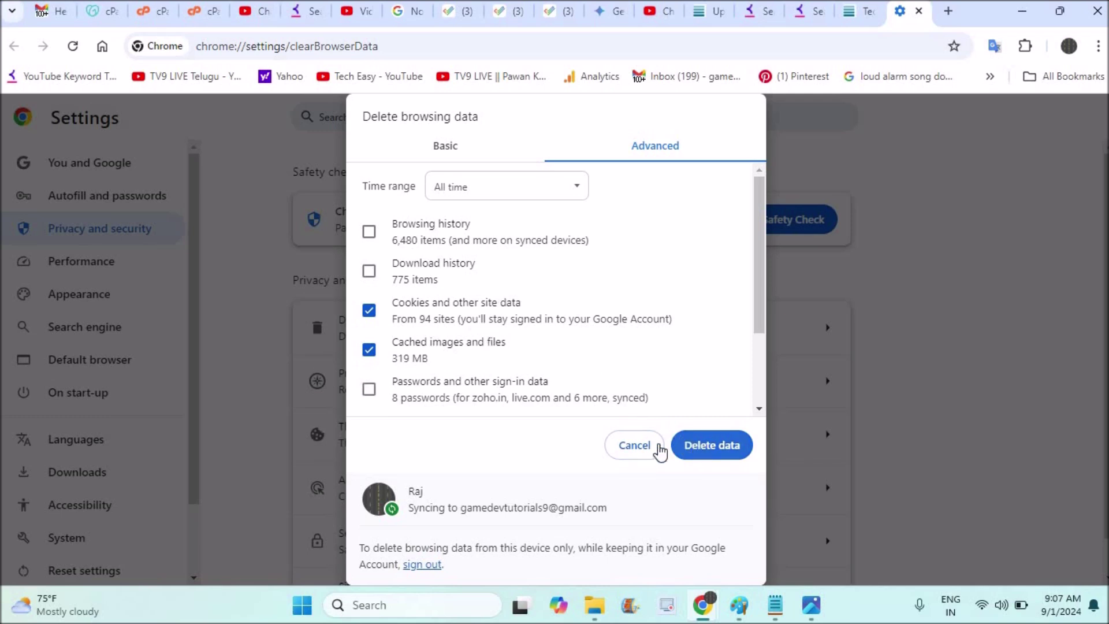
{"action": "left_click", "coordinate": [637, 448]}
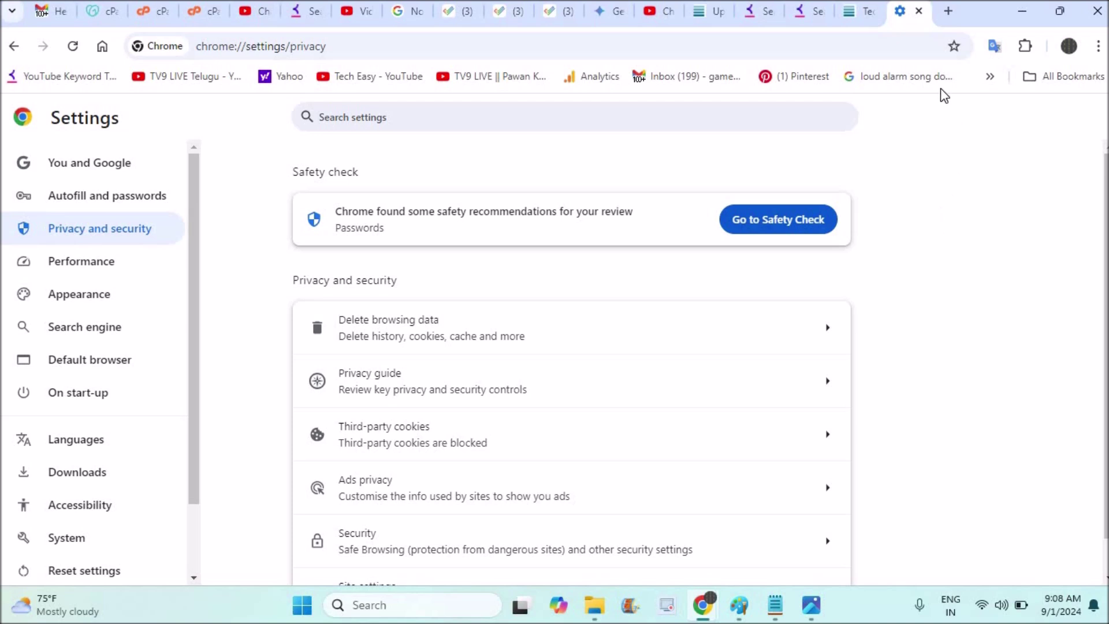
- Switch to cPanel, open File Manager, and browse into public_html/wp-content
{"action": "left_click", "coordinate": [149, 14]}
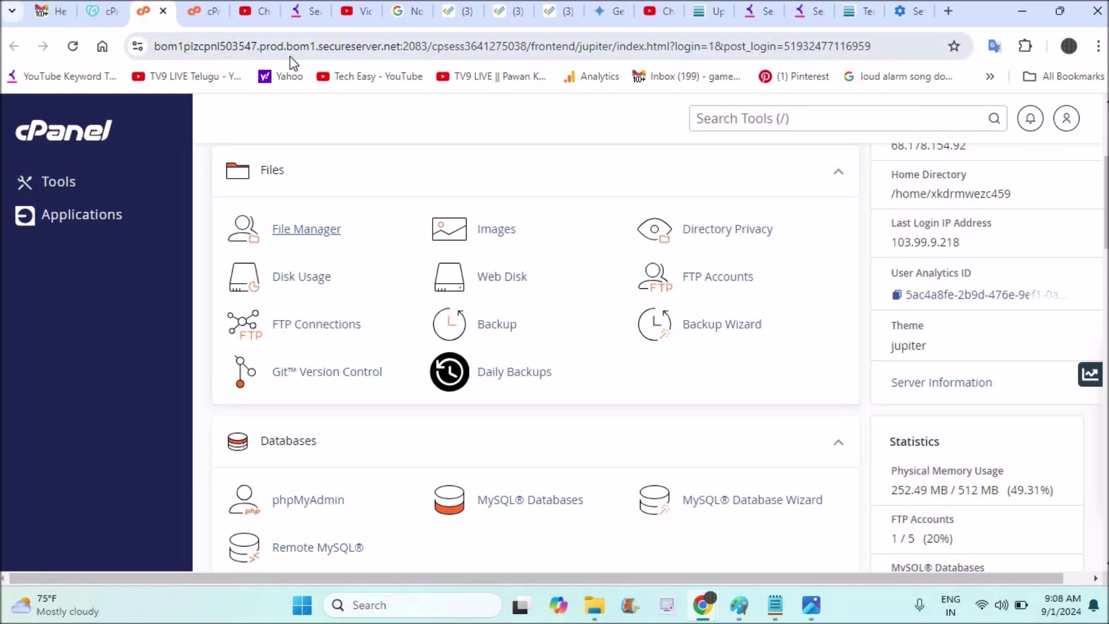
{"action": "left_click", "coordinate": [308, 231]}
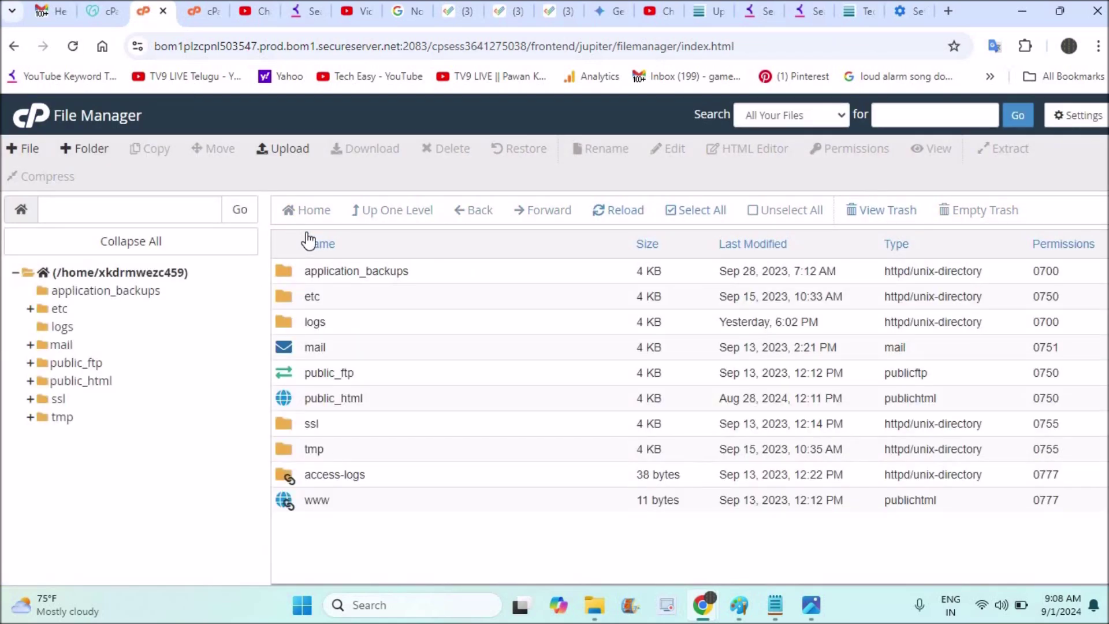
{"action": "double_click", "coordinate": [424, 399]}
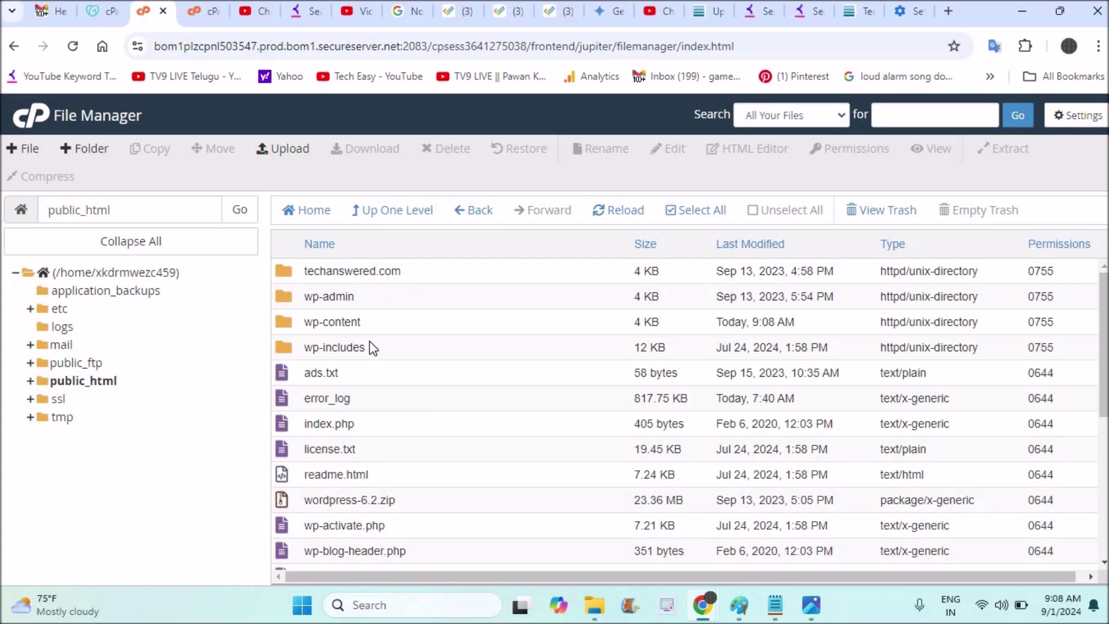
{"action": "double_click", "coordinate": [393, 322]}
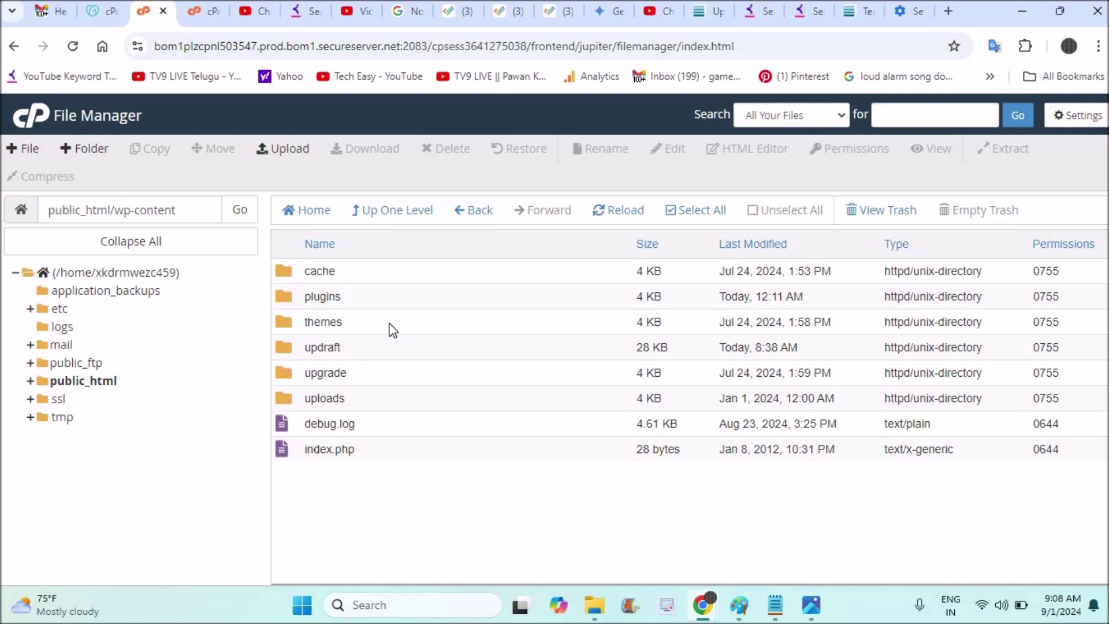
- Look inside the plugins folder, then go back up to wp-content and select plugins
{"action": "double_click", "coordinate": [341, 296]}
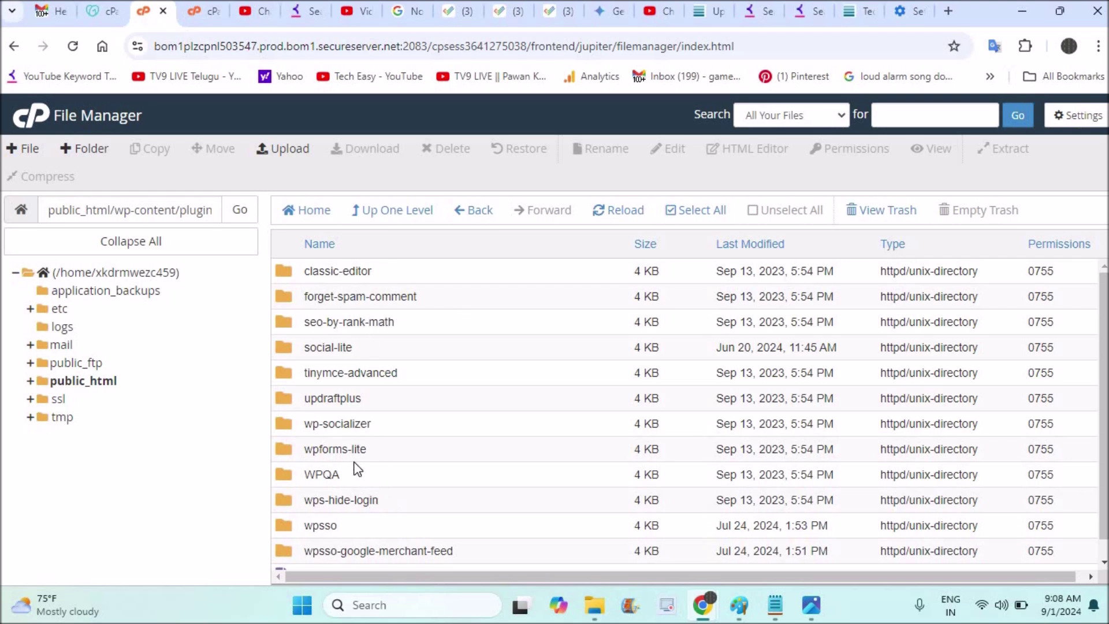
{"action": "left_click", "coordinate": [377, 342]}
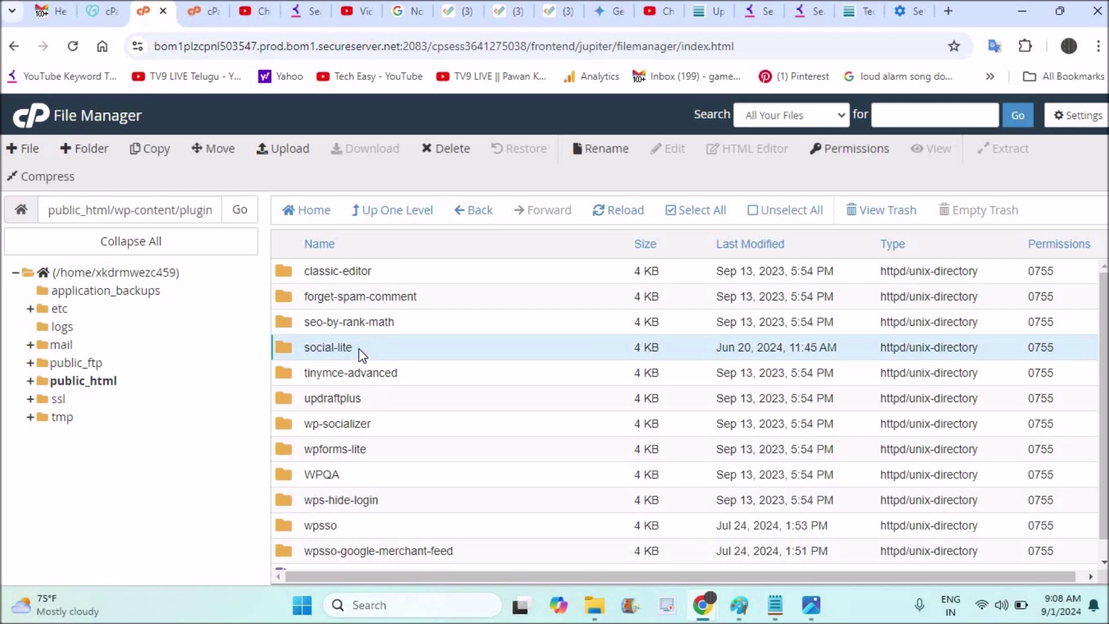
{"action": "left_click", "coordinate": [362, 350]}
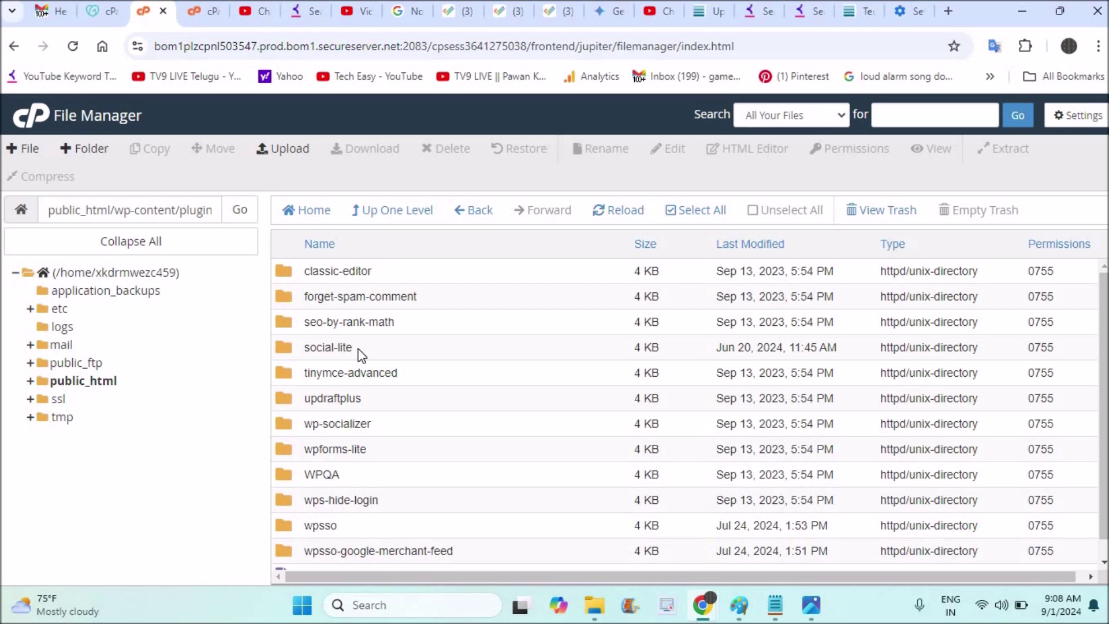
{"action": "left_click", "coordinate": [400, 214]}
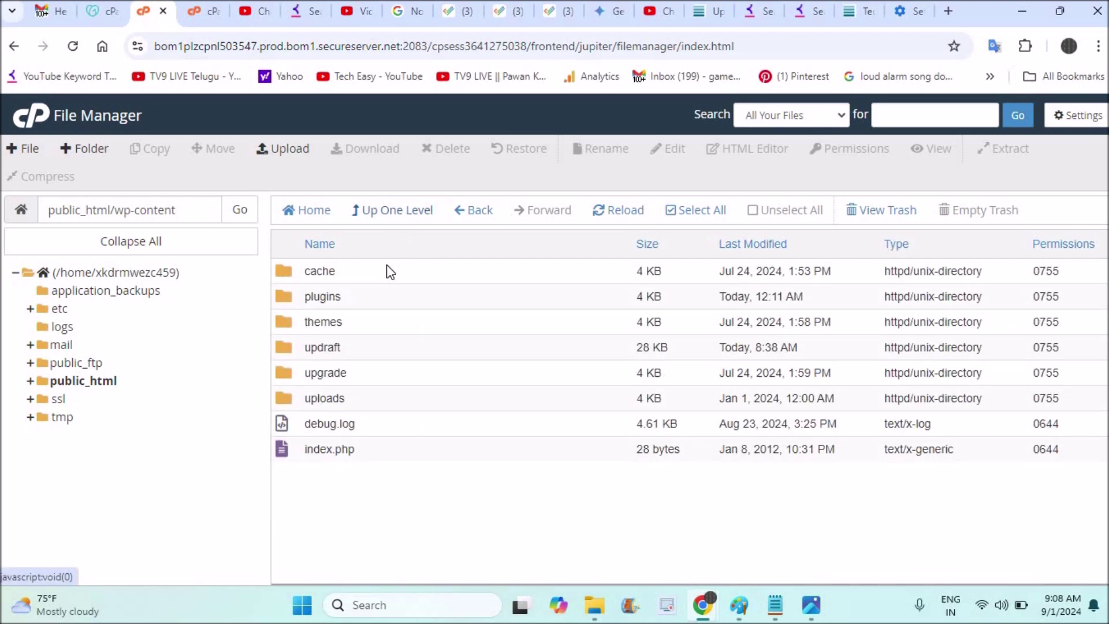
{"action": "left_click", "coordinate": [336, 297]}
- Rename the wp-content plugins folder by appending '_new', making it plugins_new
{"action": "right_click", "coordinate": [336, 297]}
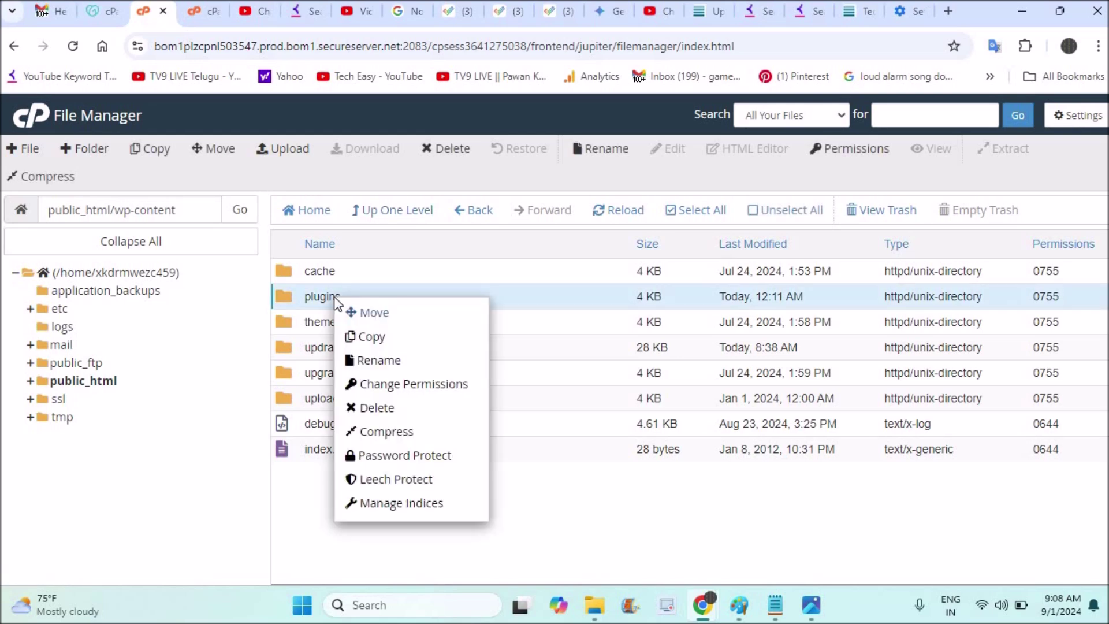
{"action": "left_click", "coordinate": [381, 361]}
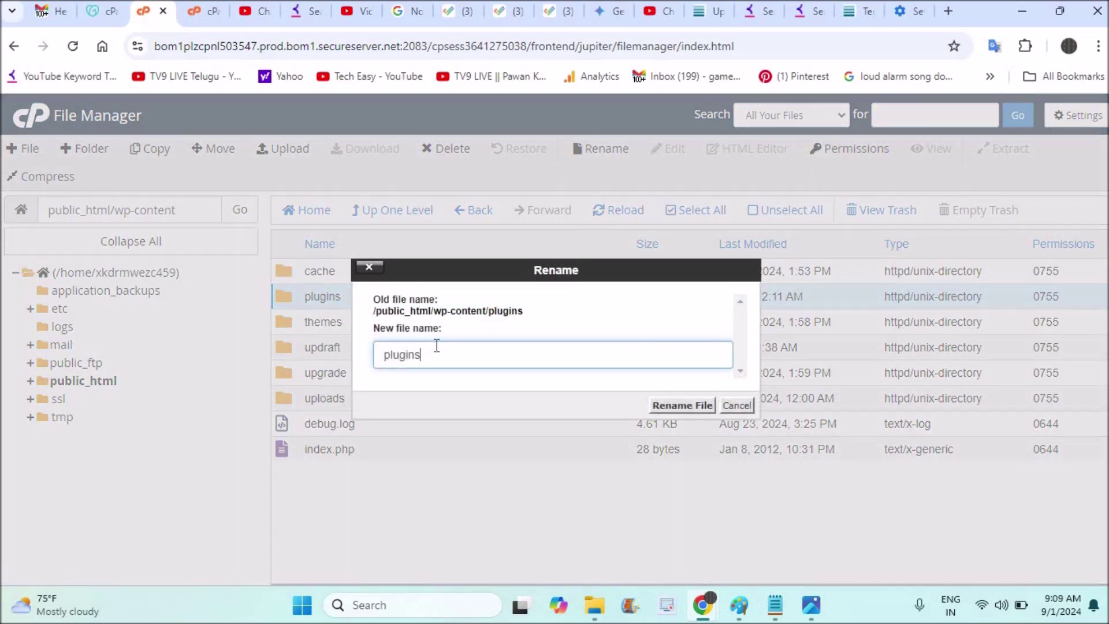
{"action": "type", "text": "_new"}
{"action": "left_click", "coordinate": [655, 410]}
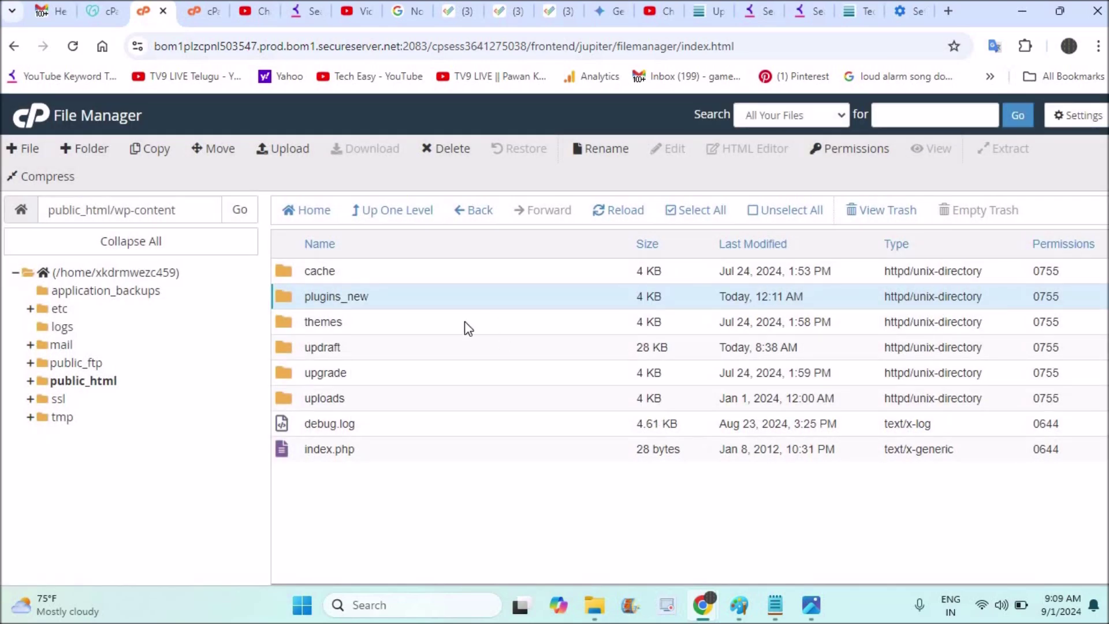
- In a new tab, enter the techanswered.com address, trimming the unwanted suggested suffix
{"action": "left_click", "coordinate": [950, 13]}
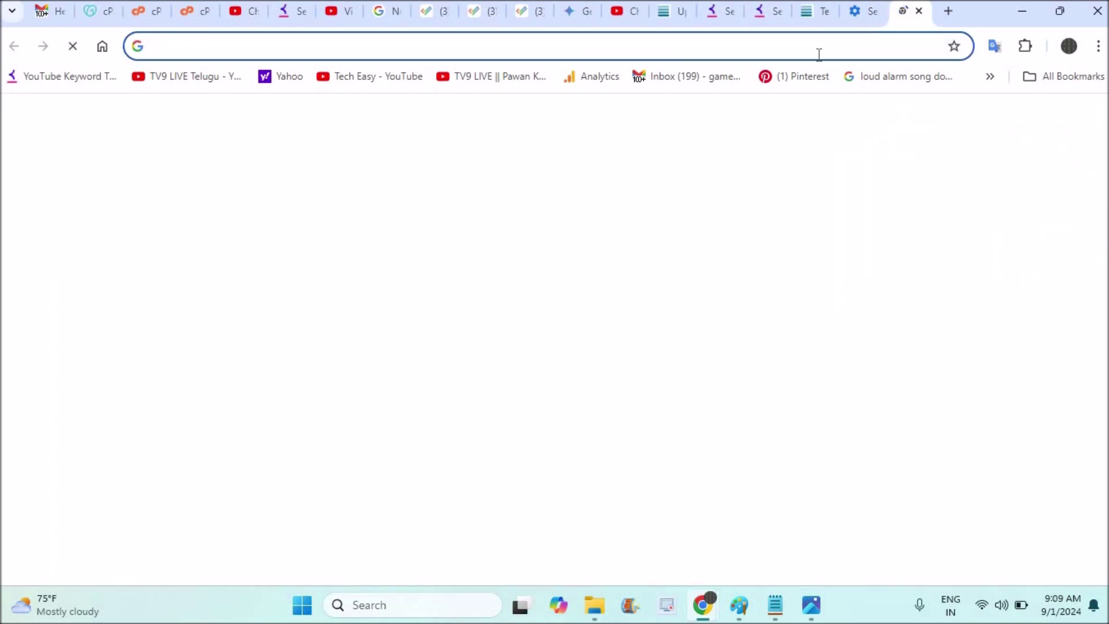
{"action": "type", "text": "techanswered.com/#google_vignette"}
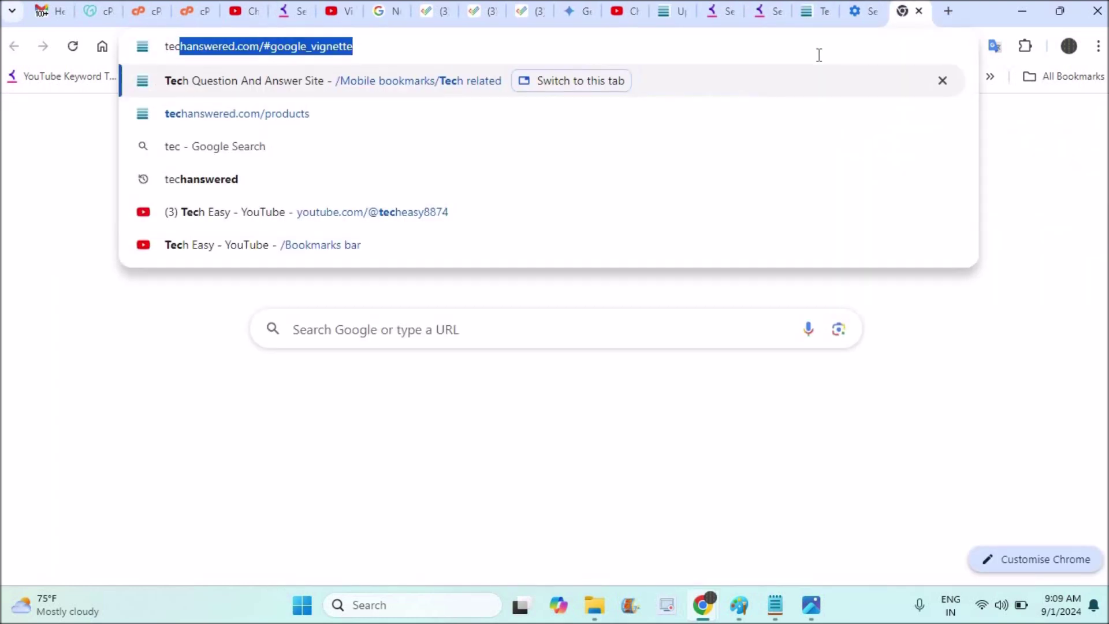
{"action": "key", "text": "Right"}
{"action": "key", "text": "BackSpace"}
{"action": "key", "text": "BackSpace"}
{"action": "key", "text": "BackSpace"}
{"action": "key", "text": "BackSpace"}
{"action": "key", "text": "BackSpace"}
{"action": "key", "text": "BackSpace"}
{"action": "key", "text": "BackSpace"}
{"action": "key", "text": "BackSpace"}
{"action": "key", "text": "BackSpace"}
{"action": "key", "text": "BackSpace"}
{"action": "key", "text": "BackSpace"}
{"action": "key", "text": "BackSpace"}
{"action": "key", "text": "BackSpace"}
{"action": "key", "text": "BackSpace"}
{"action": "key", "text": "BackSpace"}
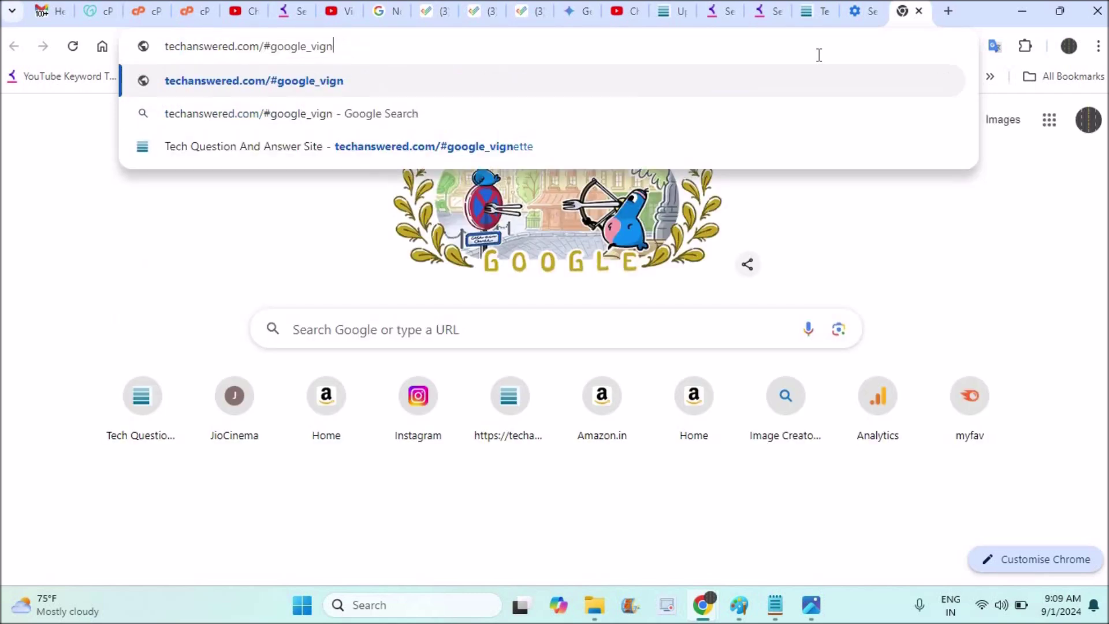
{"action": "key", "text": "BackSpace"}
- Trim the address back to the techanswered.com root, load the site, then return to the cPanel tab
{"action": "type", "text": "wp-a"}
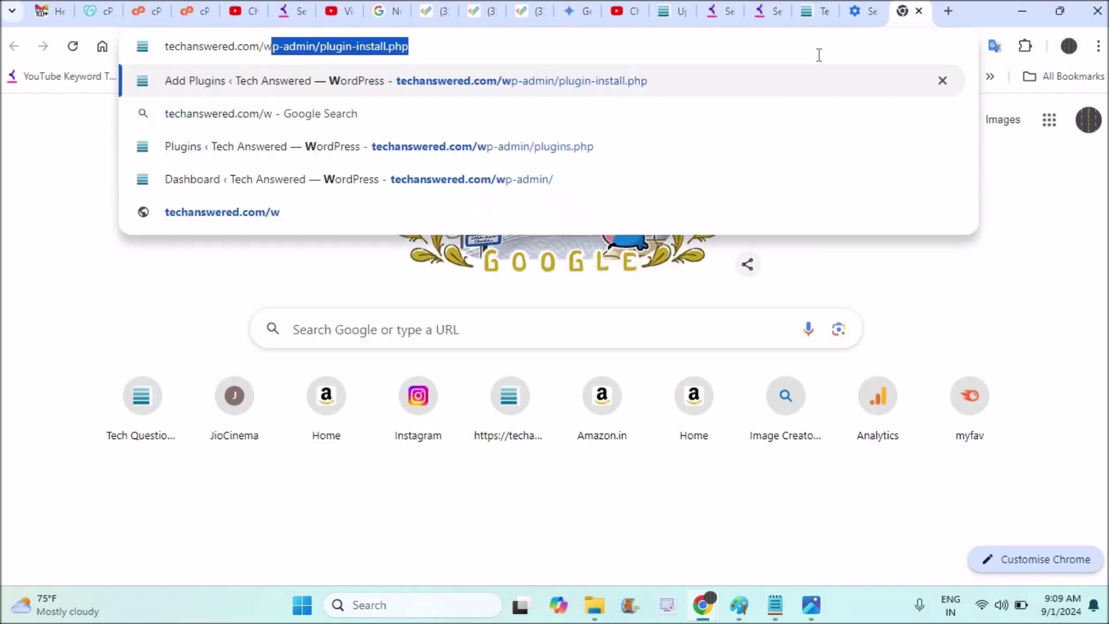
{"action": "type", "text": "dmin"}
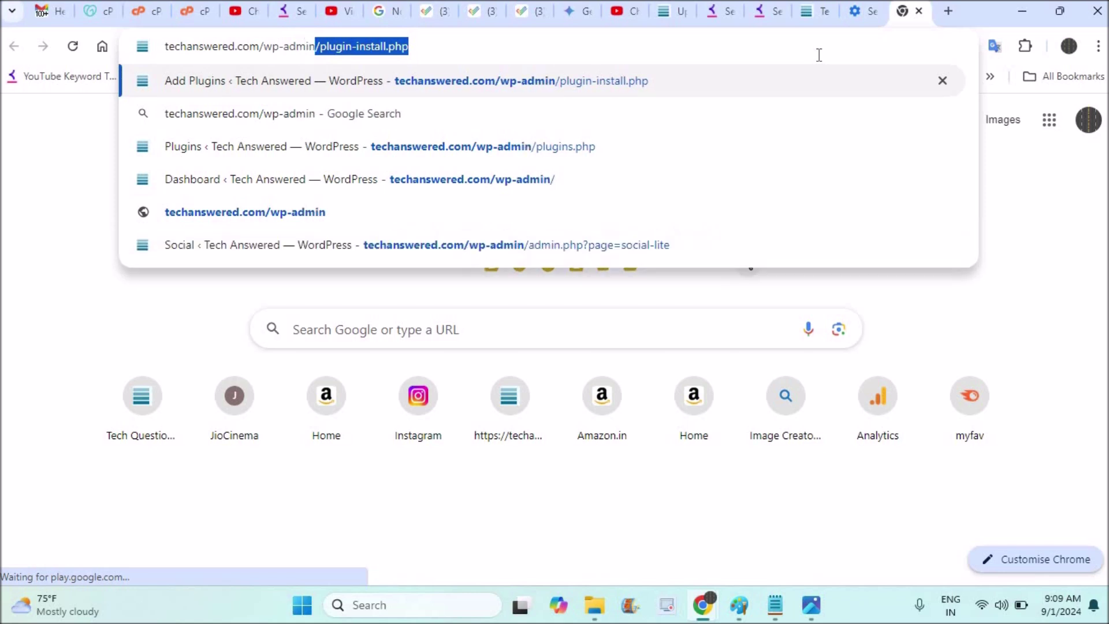
{"action": "key", "text": "Right"}
{"action": "key", "text": "BackSpace"}
{"action": "key", "text": "BackSpace"}
{"action": "key", "text": "BackSpace"}
{"action": "key", "text": "BackSpace"}
{"action": "key", "text": "BackSpace"}
{"action": "key", "text": "BackSpace"}
{"action": "key", "text": "BackSpace"}
{"action": "key", "text": "BackSpace"}
{"action": "key", "text": "BackSpace"}
{"action": "key", "text": "BackSpace"}
{"action": "key", "text": "BackSpace"}
{"action": "key", "text": "BackSpace"}
{"action": "key", "text": "BackSpace"}
{"action": "key", "text": "BackSpace"}
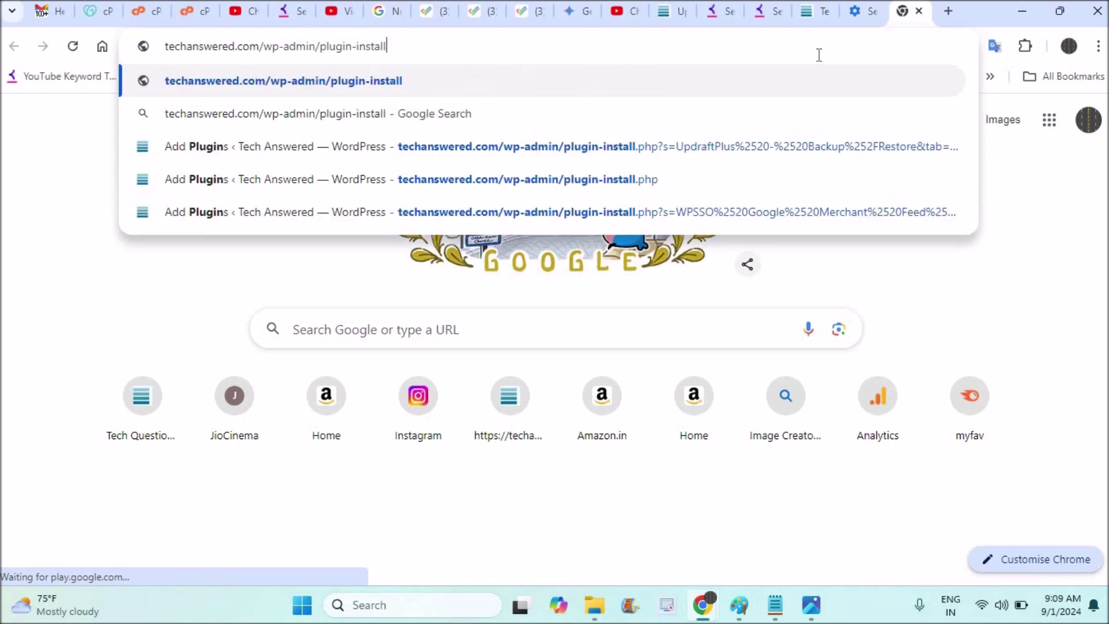
{"action": "key", "text": "BackSpace"}
{"action": "key", "text": "BackSpace"}
{"action": "key", "text": "BackSpace"}
{"action": "key", "text": "BackSpace"}
{"action": "key", "text": "BackSpace"}
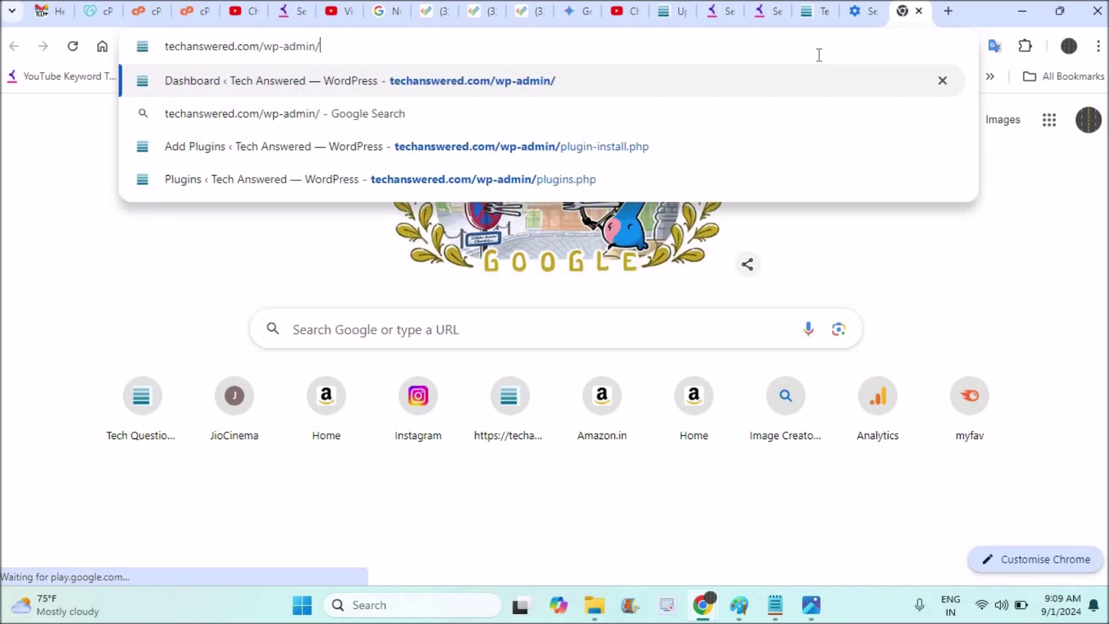
{"action": "key", "text": "BackSpace"}
{"action": "key", "text": "BackSpace"}
{"action": "key", "text": "BackSpace"}
{"action": "key", "text": "BackSpace"}
{"action": "key", "text": "BackSpace"}
{"action": "key", "text": "BackSpace"}
{"action": "key", "text": "BackSpace"}
{"action": "key", "text": "BackSpace"}
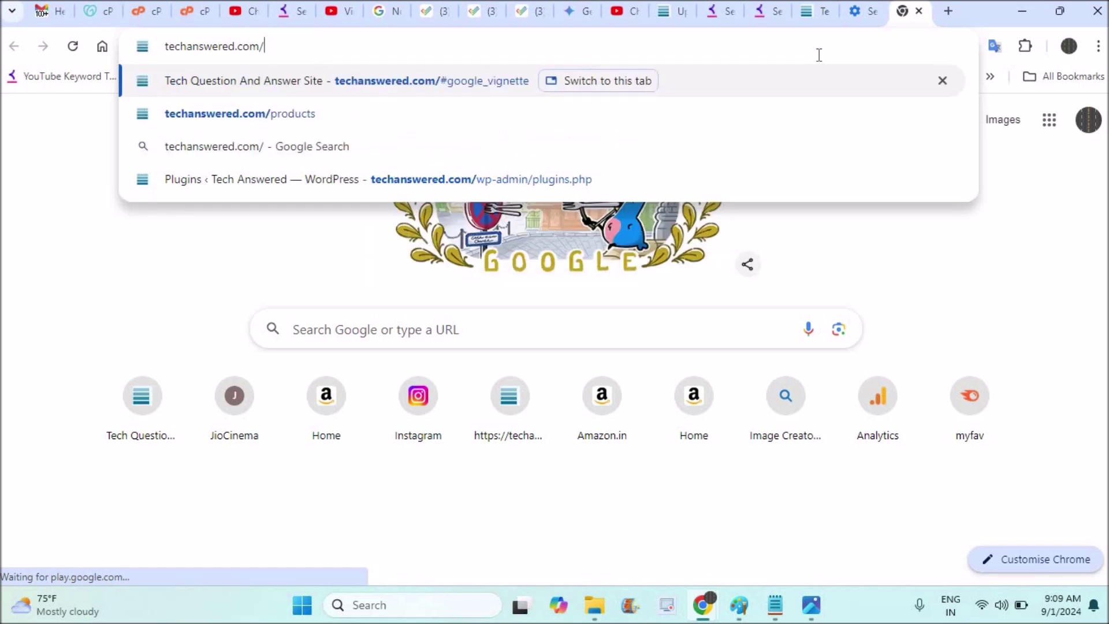
{"action": "key", "text": "Return"}
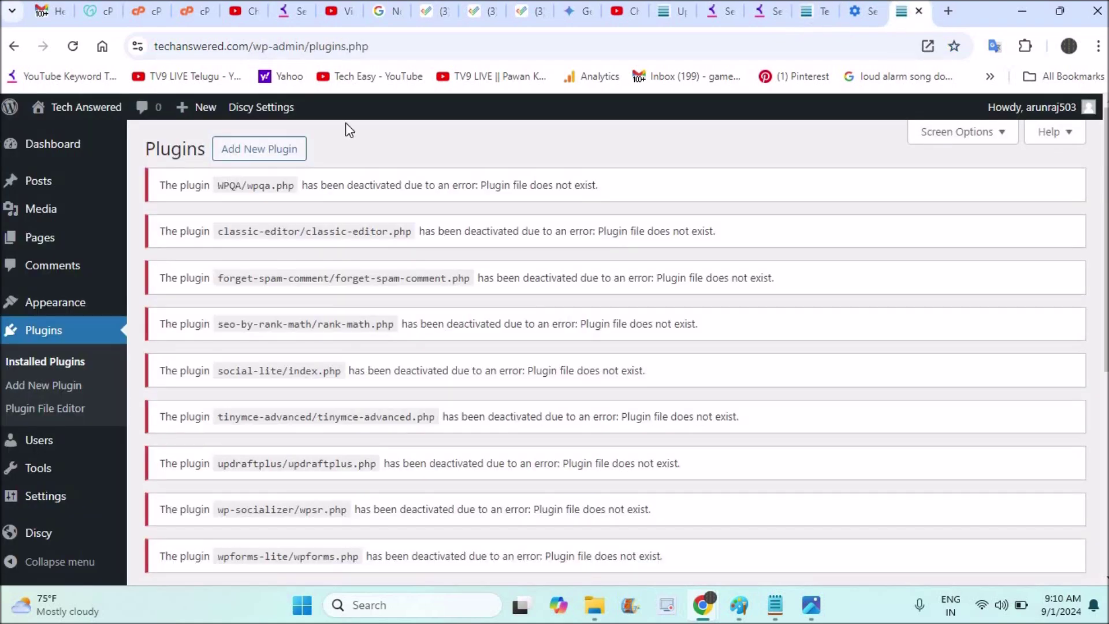
{"action": "left_click", "coordinate": [142, 10]}
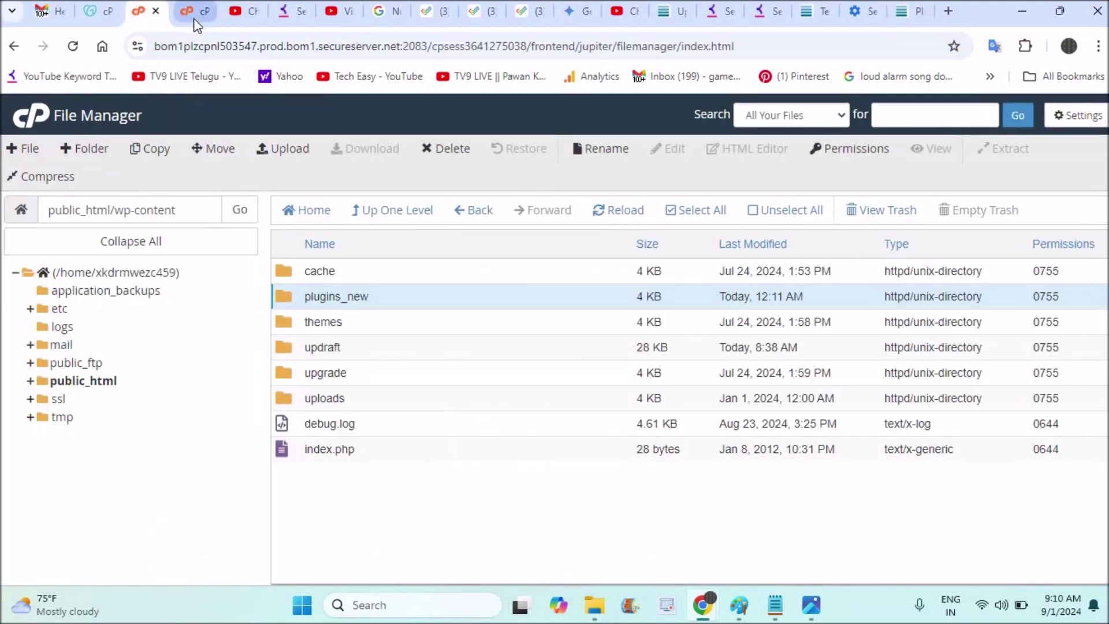
- Inspect the plugin folders inside plugins_new, such as classic-editor, then return to wp-content
{"action": "double_click", "coordinate": [394, 309]}
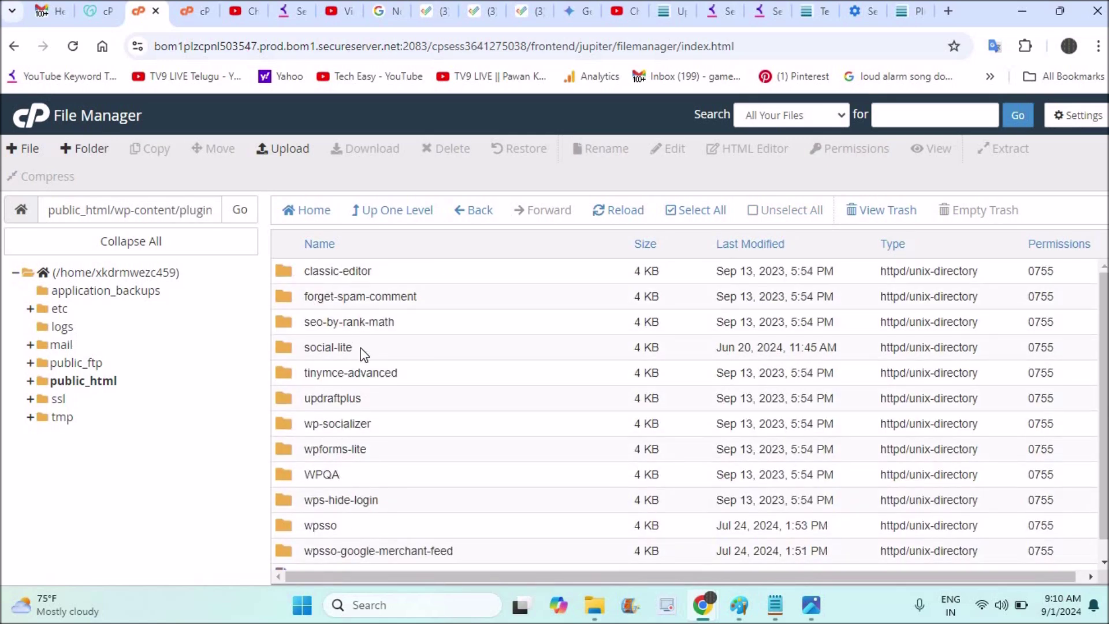
{"action": "left_click", "coordinate": [368, 271]}
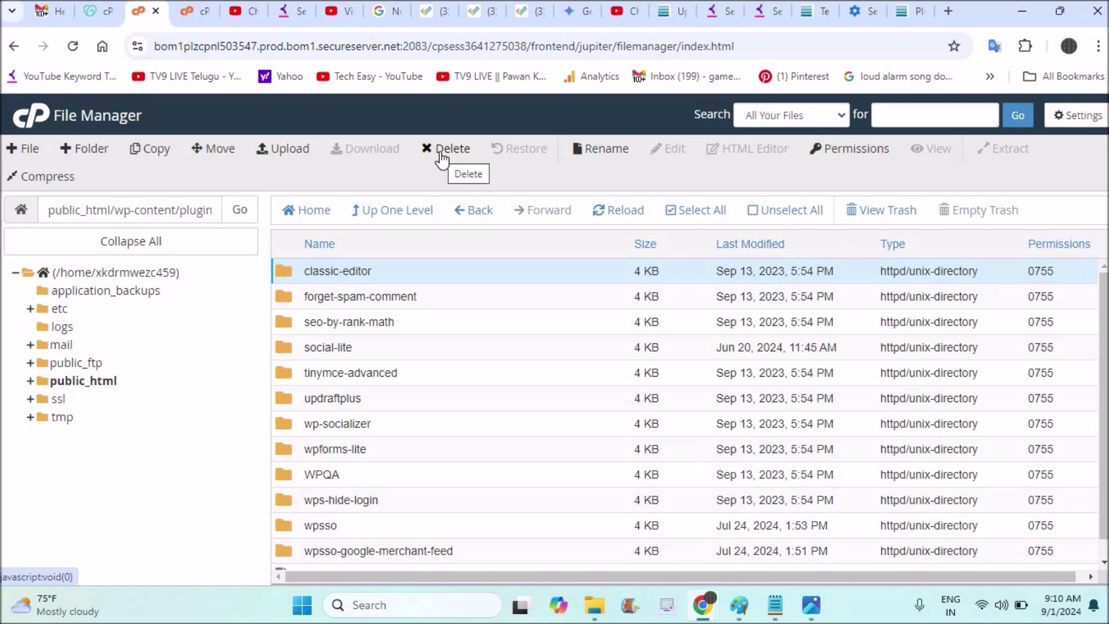
{"action": "left_click", "coordinate": [388, 211]}
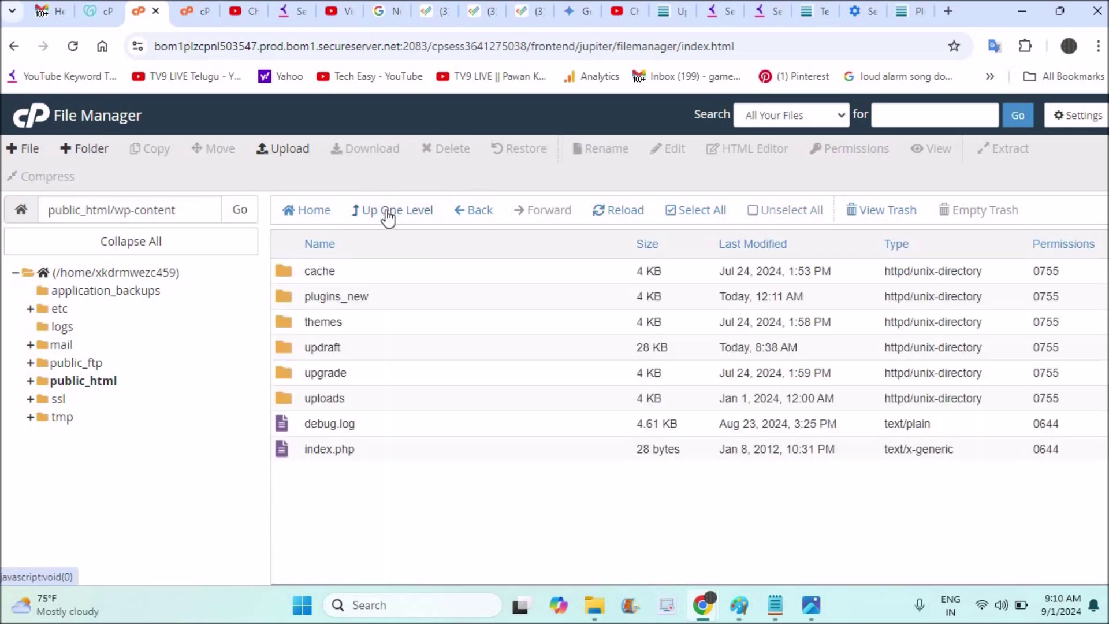
{"action": "double_click", "coordinate": [359, 305]}
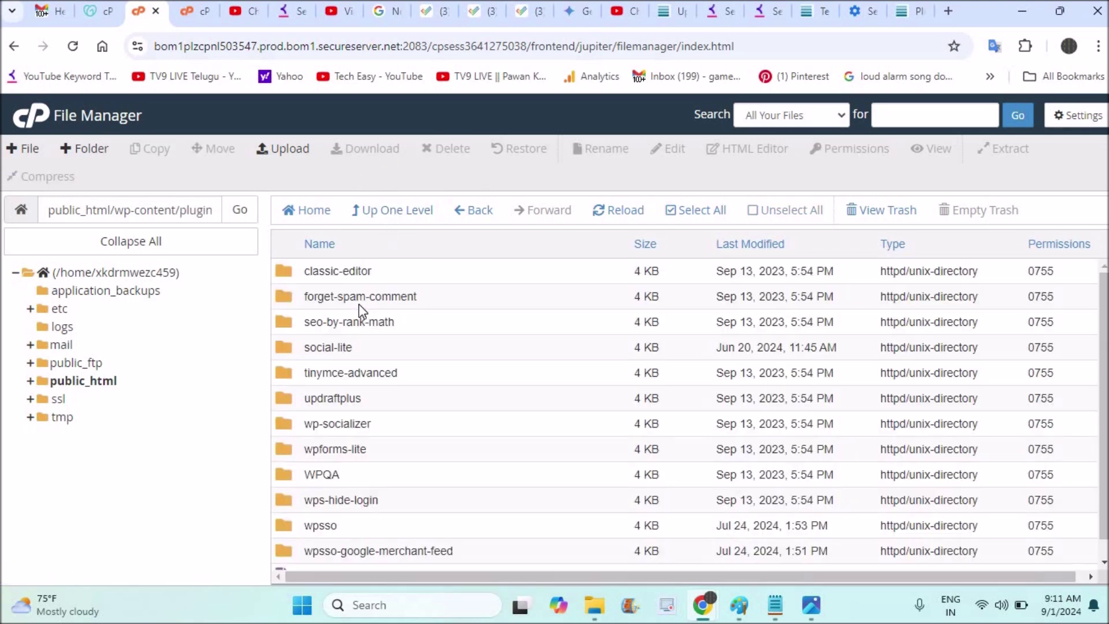
{"action": "left_click", "coordinate": [386, 219]}
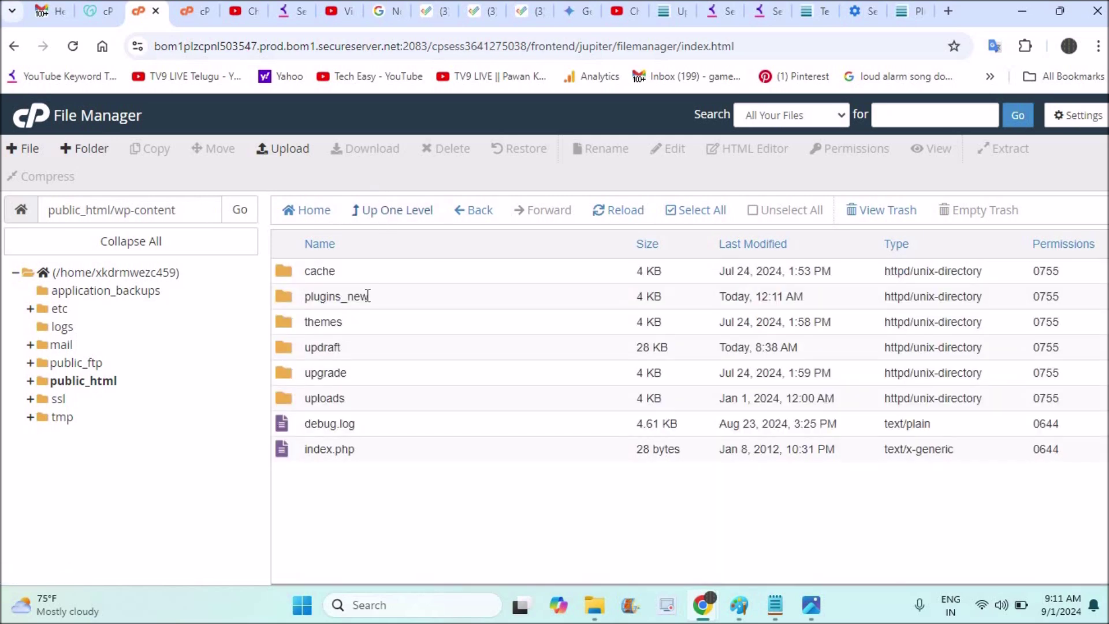
- Rename the plugins_new folder back to plugins
{"action": "right_click", "coordinate": [369, 297]}
{"action": "left_click", "coordinate": [404, 358]}
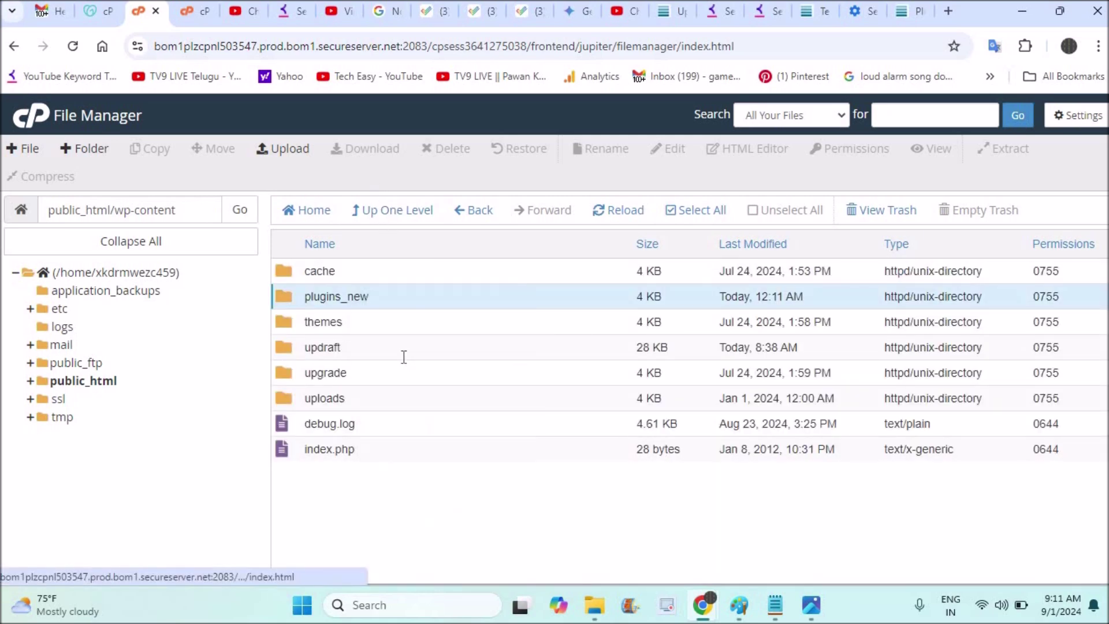
{"action": "key", "text": "BackSpace"}
{"action": "key", "text": "BackSpace"}
{"action": "key", "text": "BackSpace"}
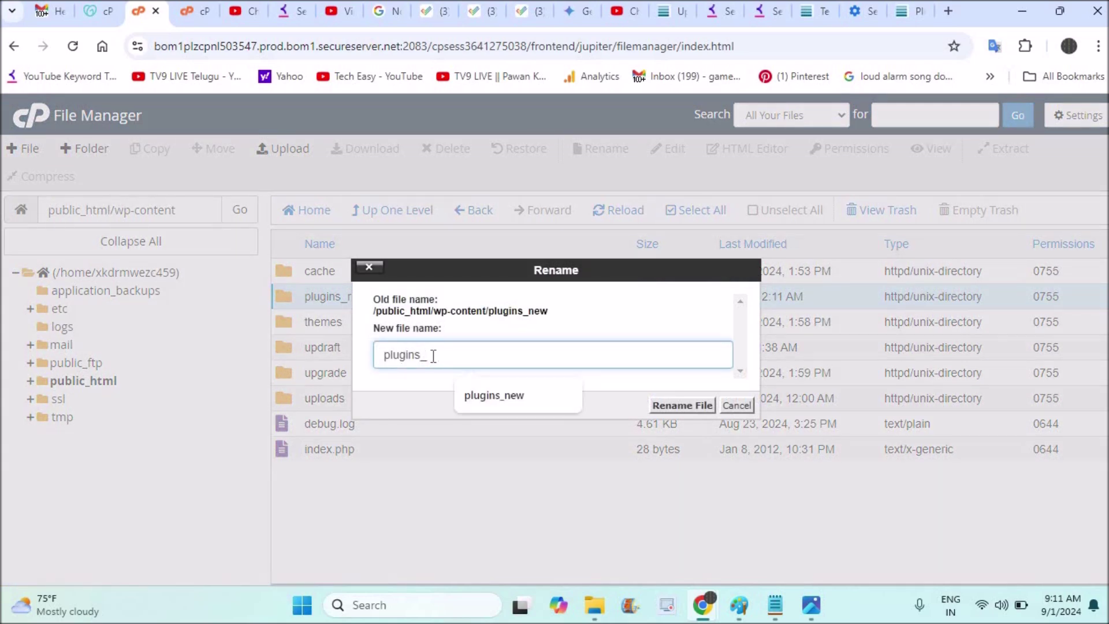
{"action": "left_click", "coordinate": [671, 405]}
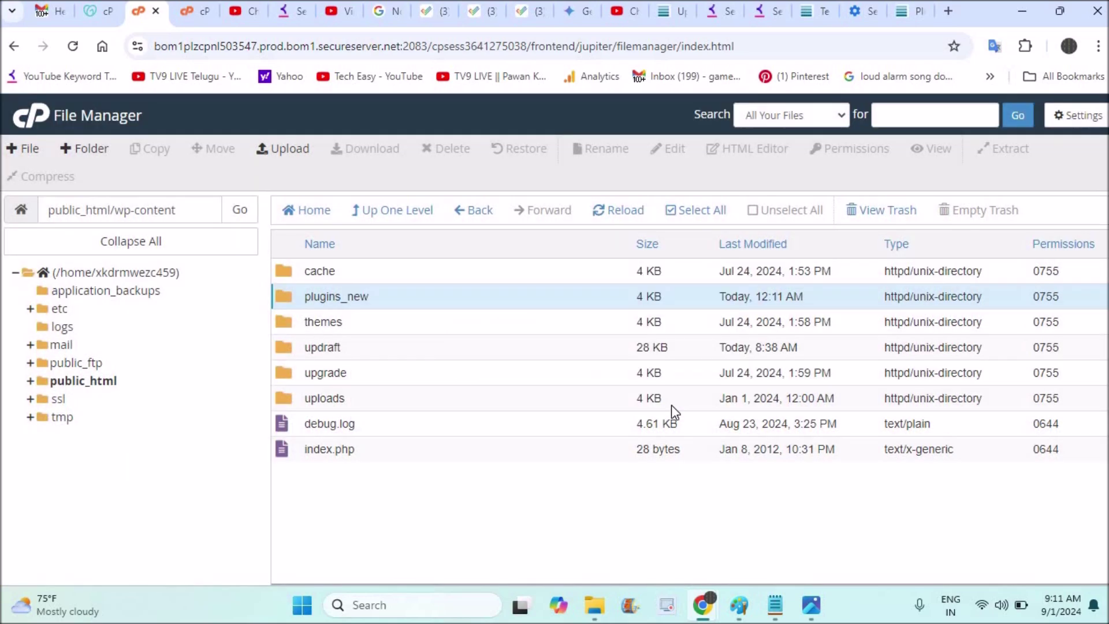
- Switch to the WordPress Plugins tab and reload it to list the 12 inactive plugins
{"action": "left_click", "coordinate": [910, 11]}
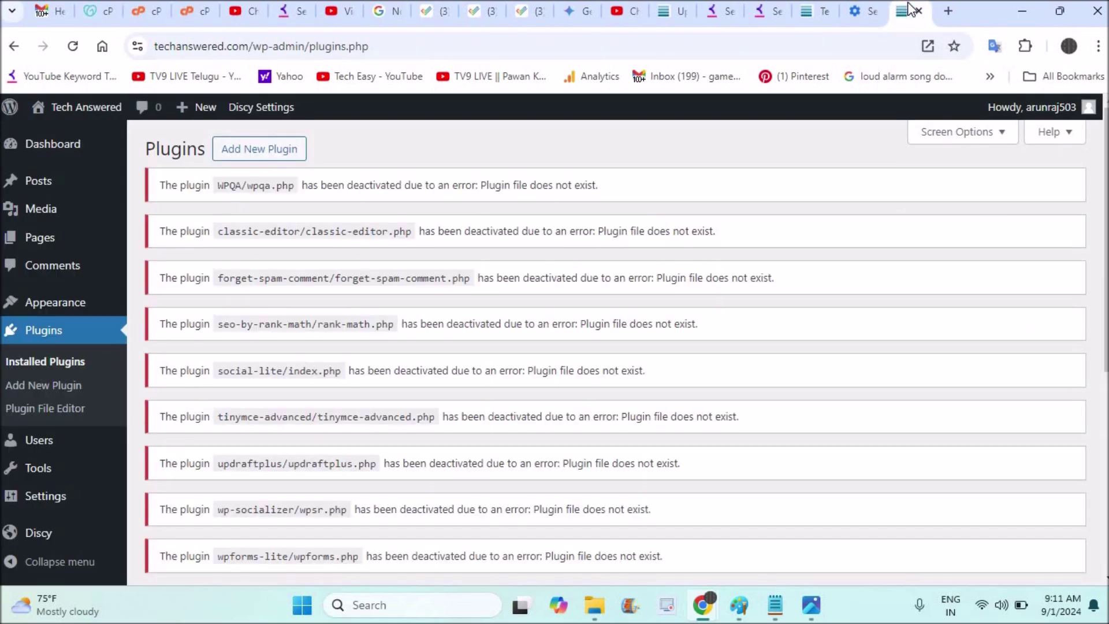
{"action": "left_click", "coordinate": [72, 46]}
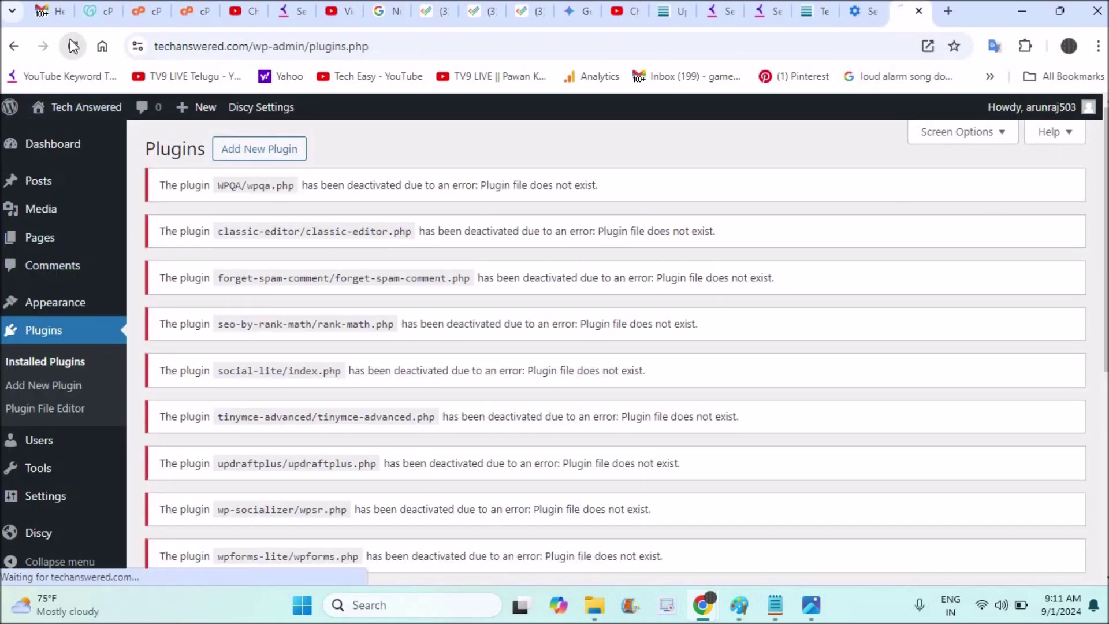